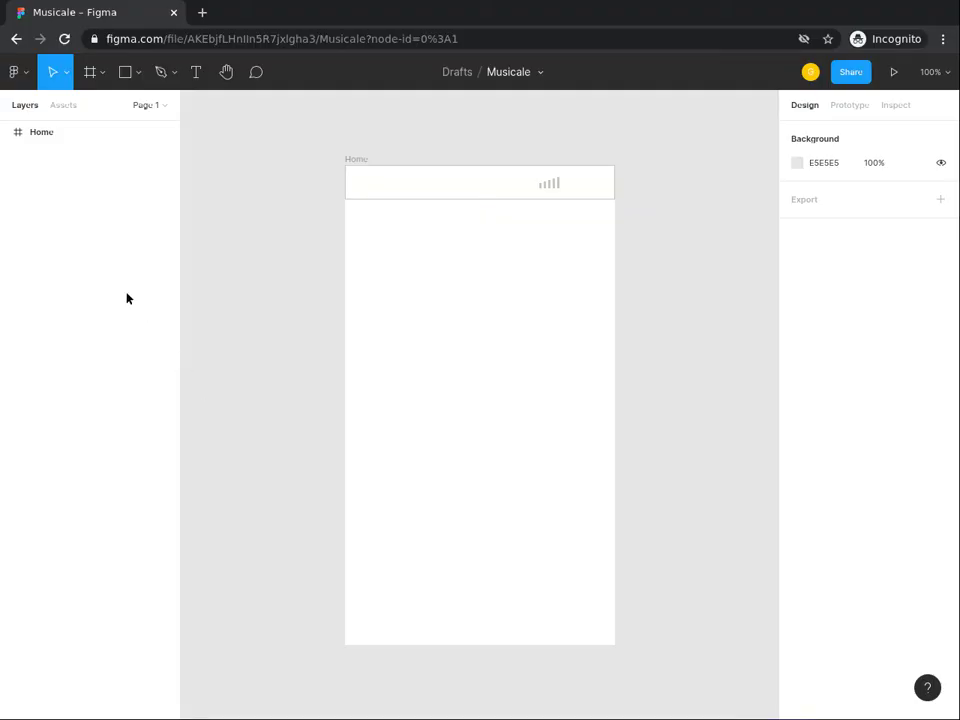
Step: Draw a rectangle about 31 × 18 in the Home frame's upper area and place a pasted copy diagonally below it
left_click(125, 72)
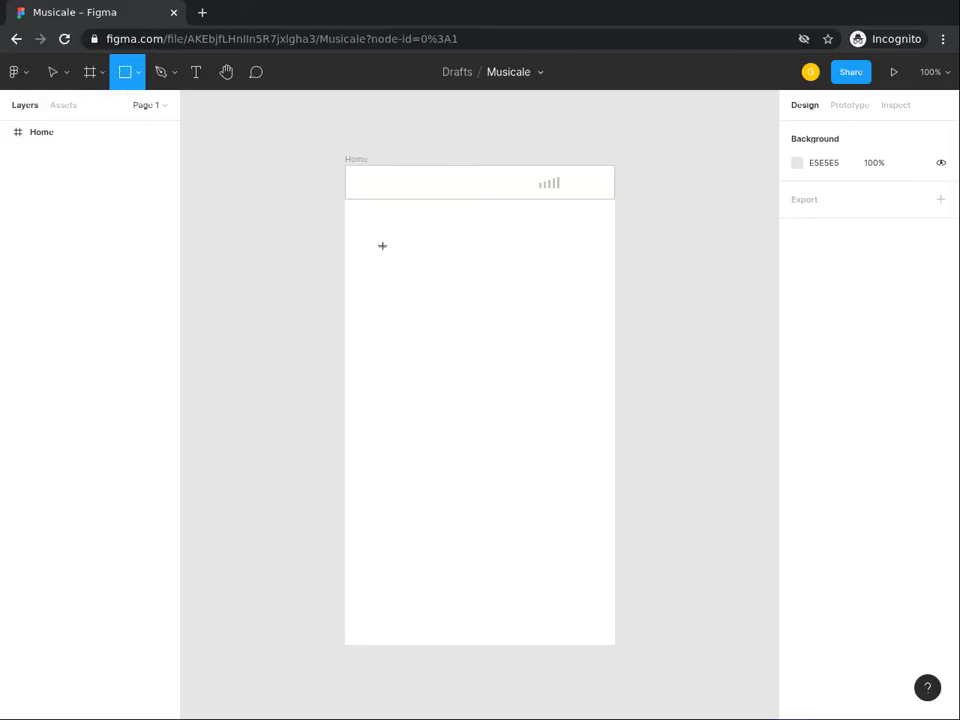
mouse_move(388, 253)
left_mouse_down()
mouse_move(433, 276)
mouse_move(410, 268)
left_mouse_up()
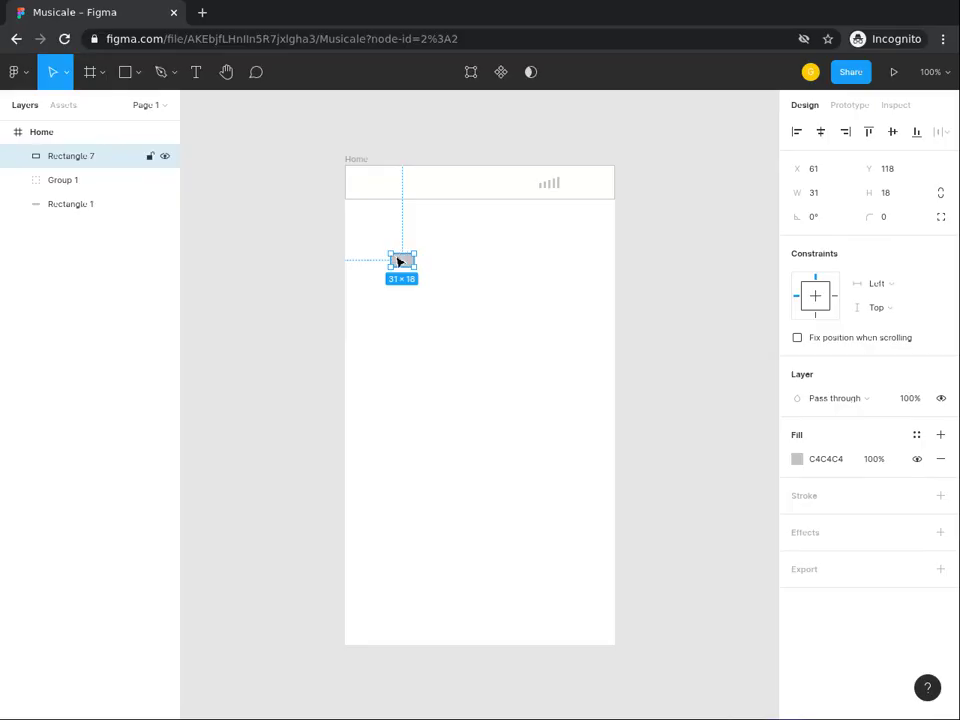
right_click(396, 261)
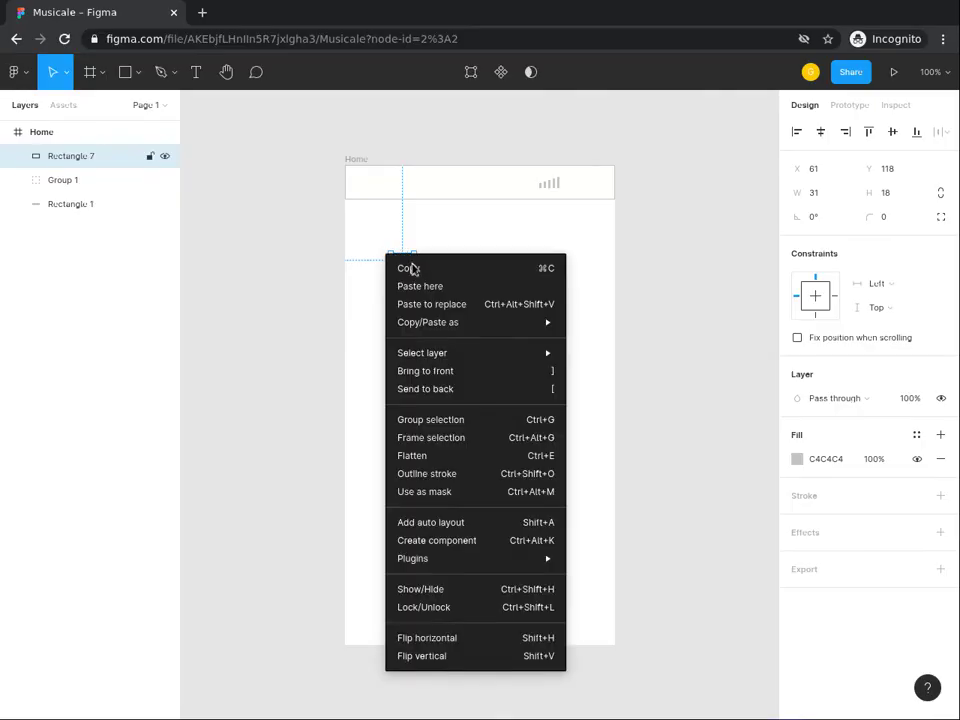
left_click(419, 269)
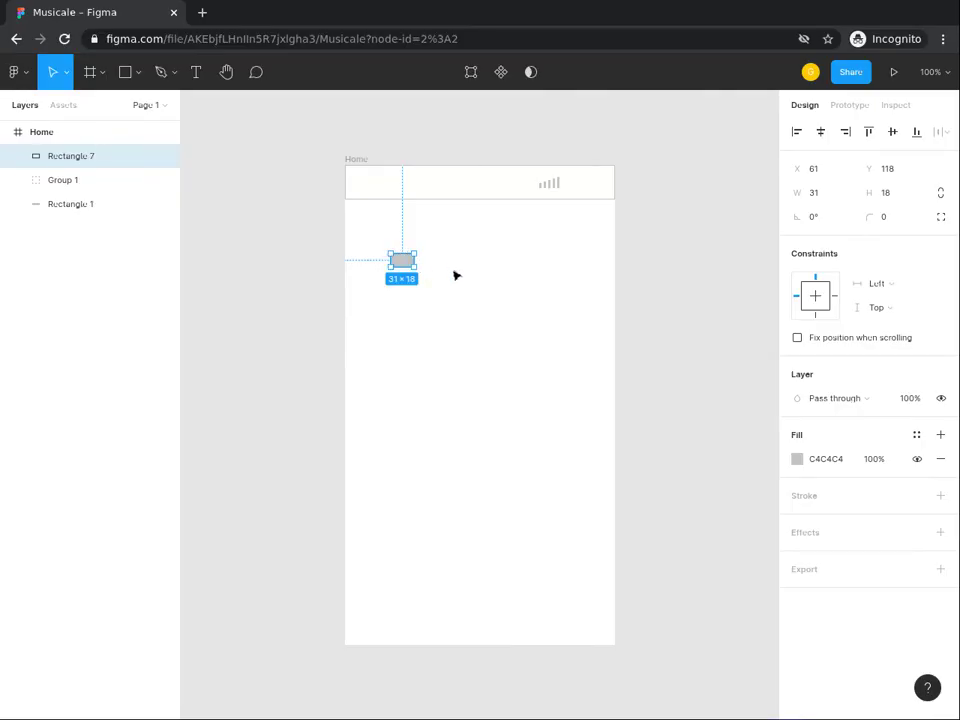
left_click(454, 274)
right_click(454, 274)
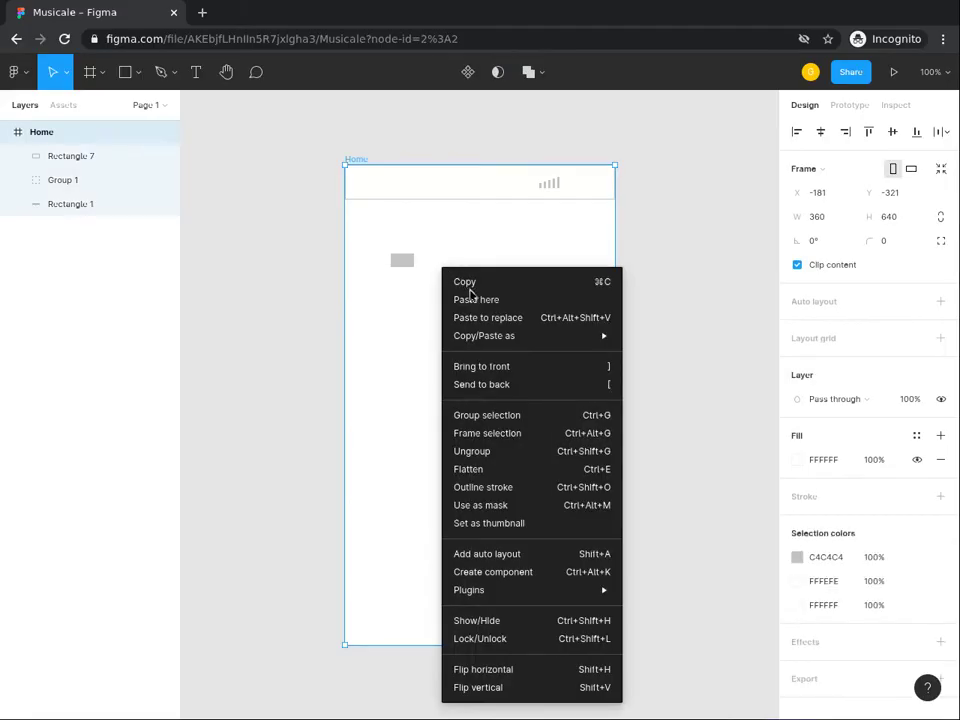
left_click(478, 302)
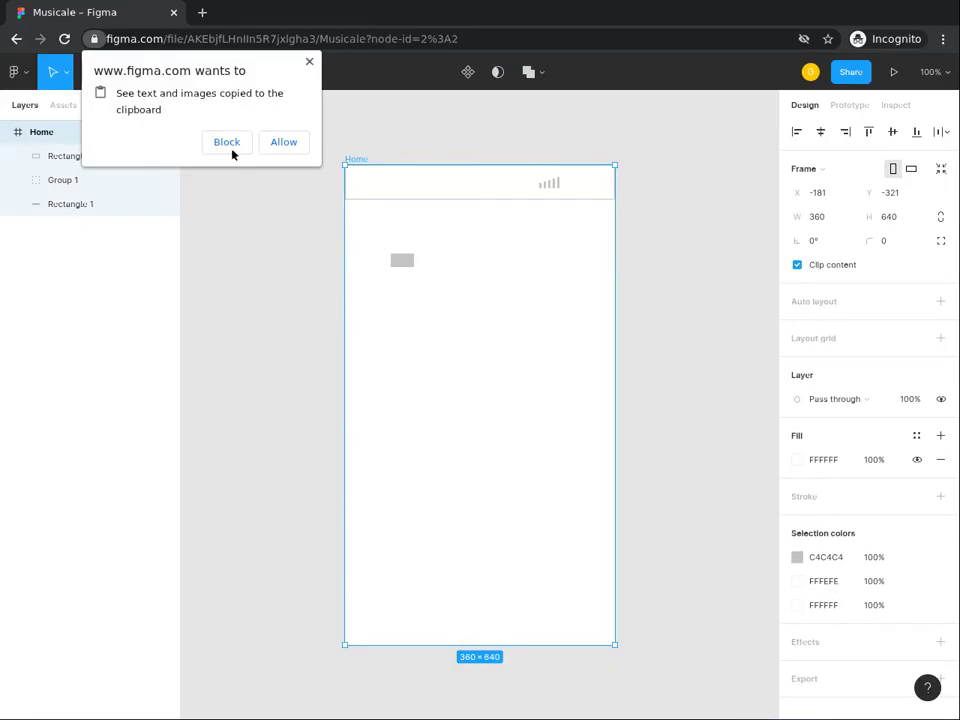
left_click(283, 143)
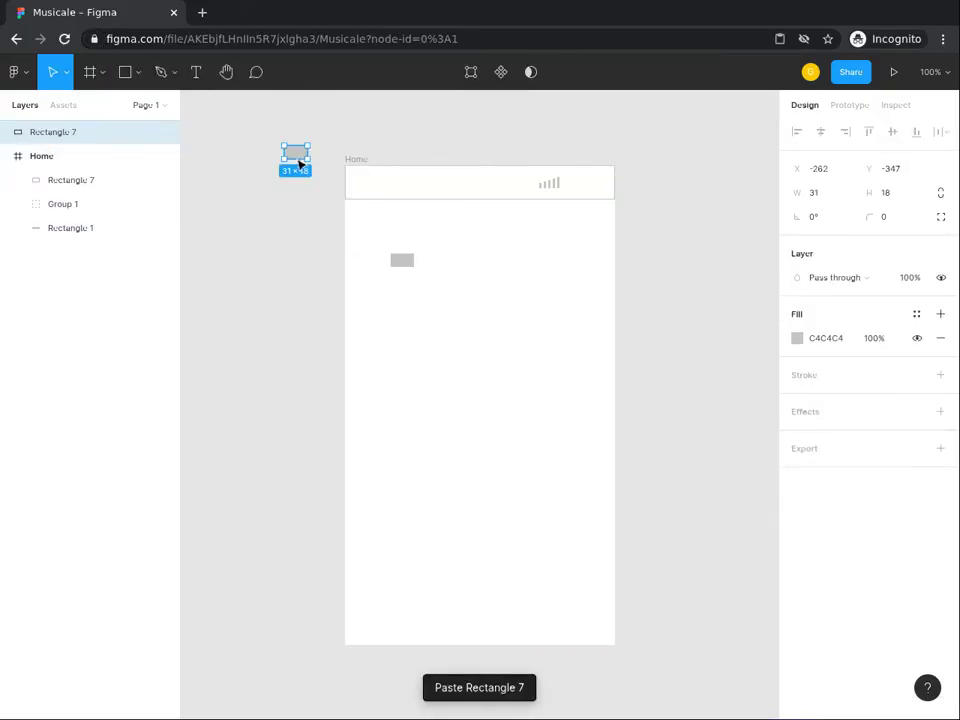
left_click_drag(295, 156, 421, 285)
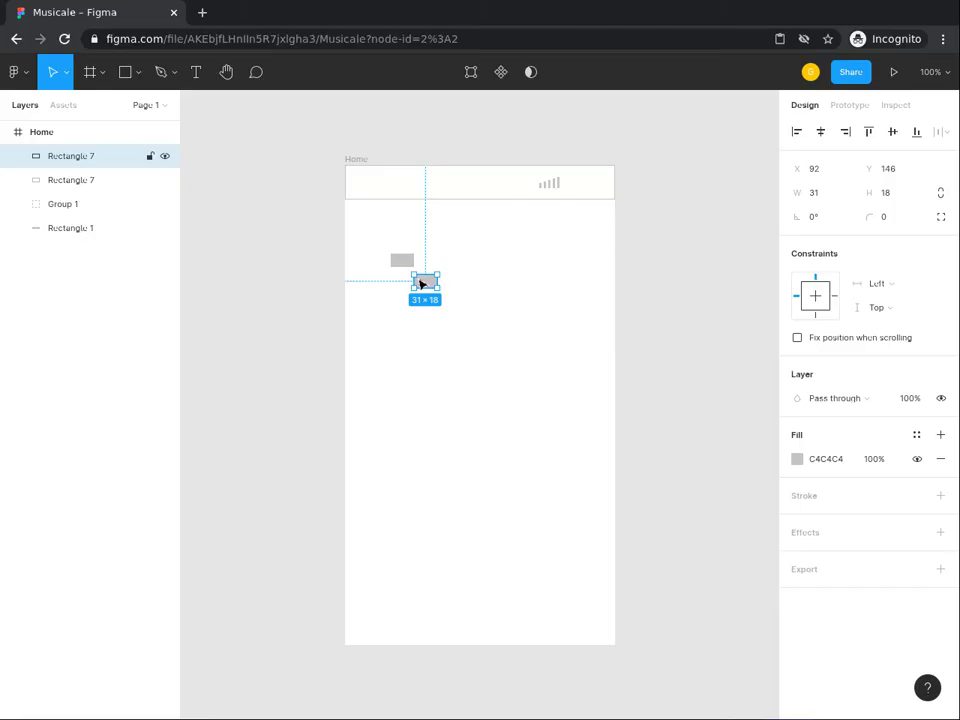
Step: Set the copied rectangle's fill colour to FFF9F9
left_click(826, 459)
left_click(796, 460)
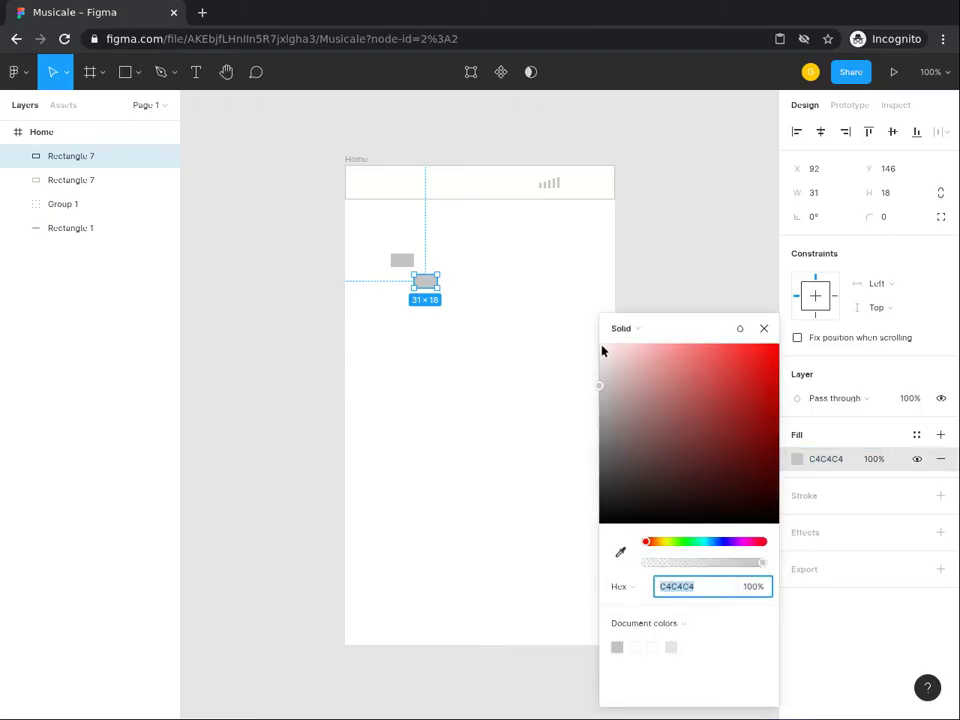
key("ctrl+v")
key("Return")
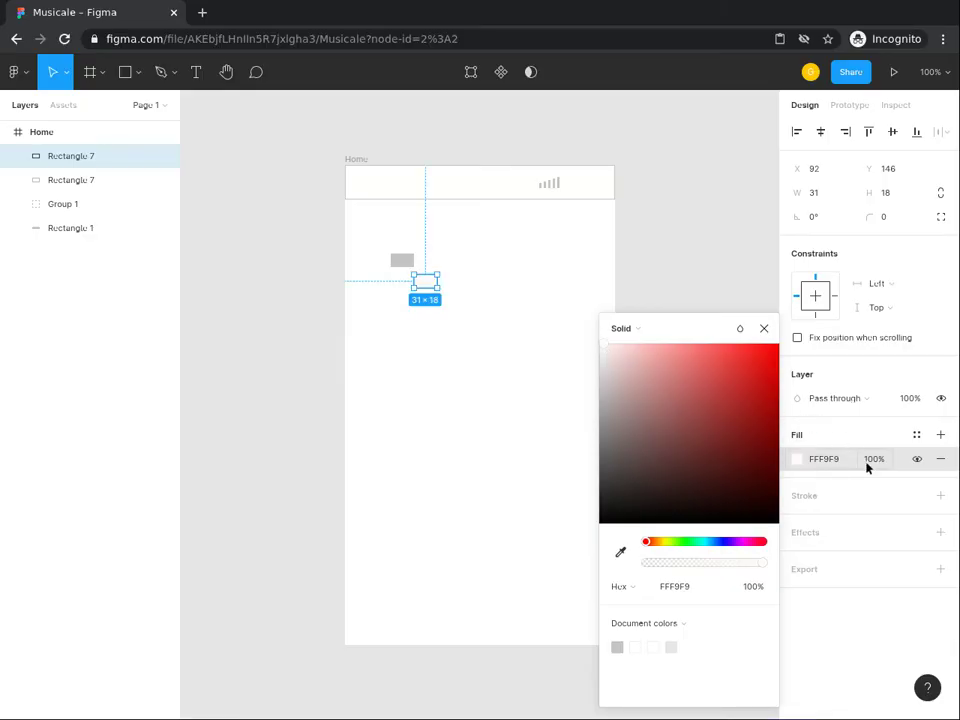
key("Return")
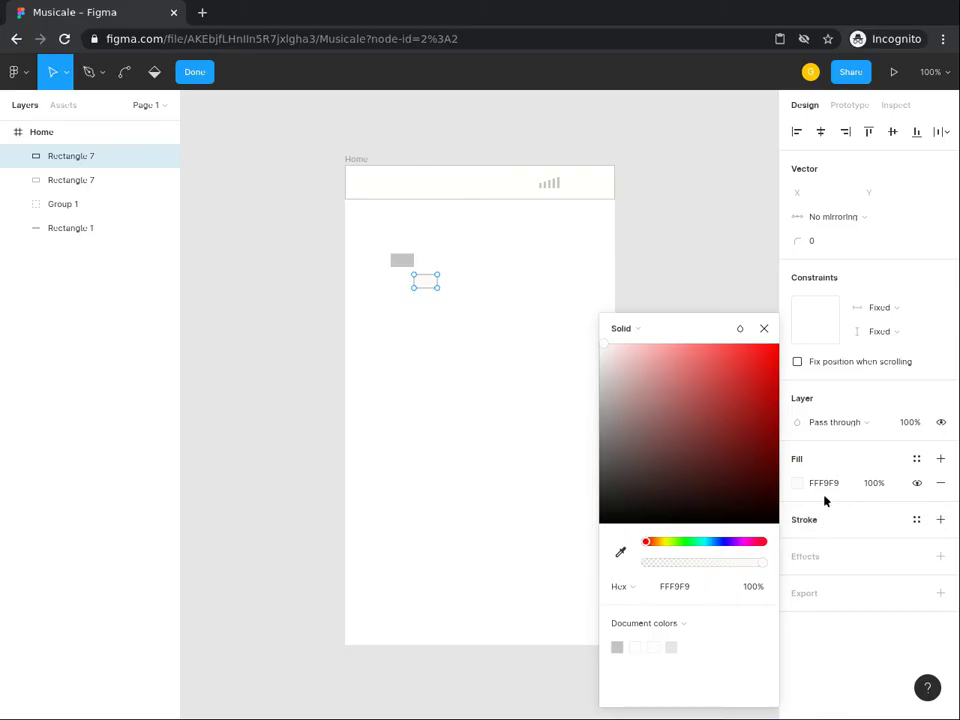
left_click(815, 529)
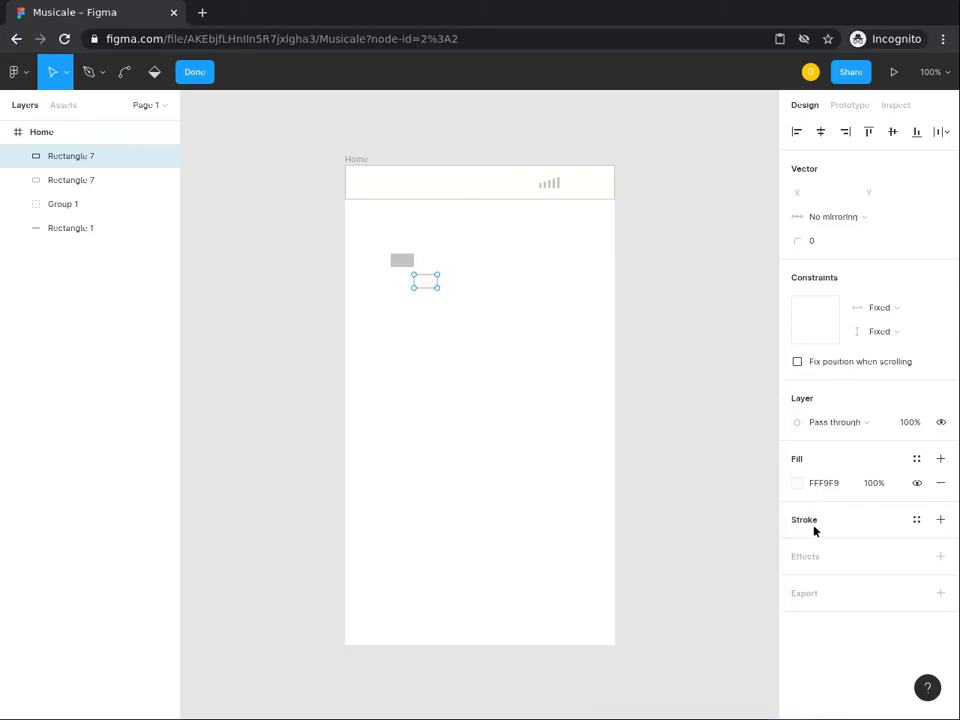
Step: Add a stroke to the copied rectangle and set its colour to C4C4C4
left_click(810, 520)
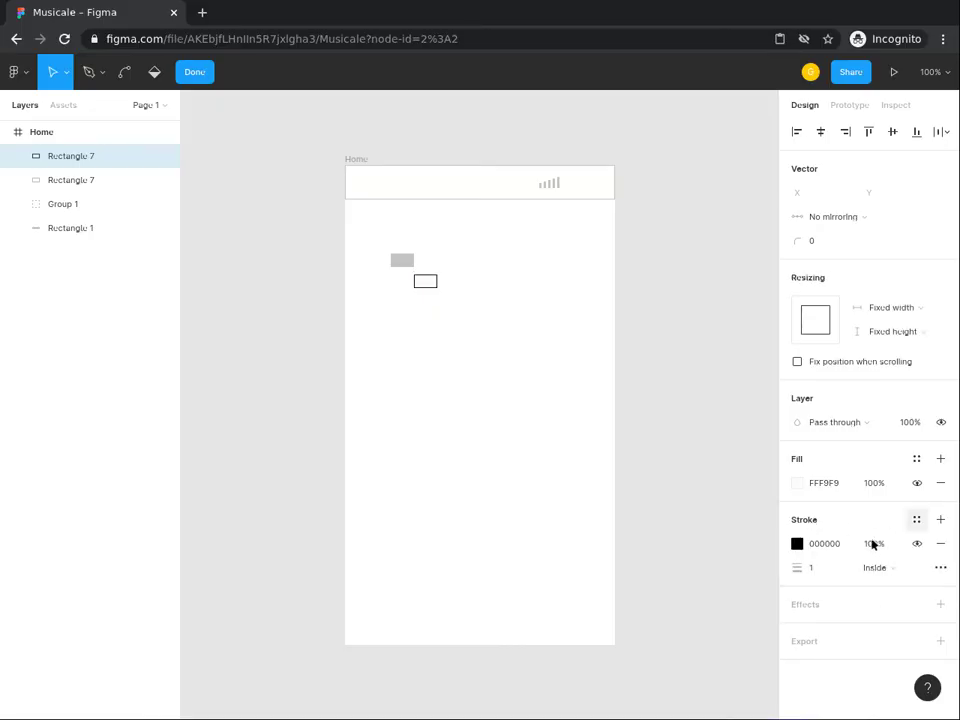
left_click(797, 543)
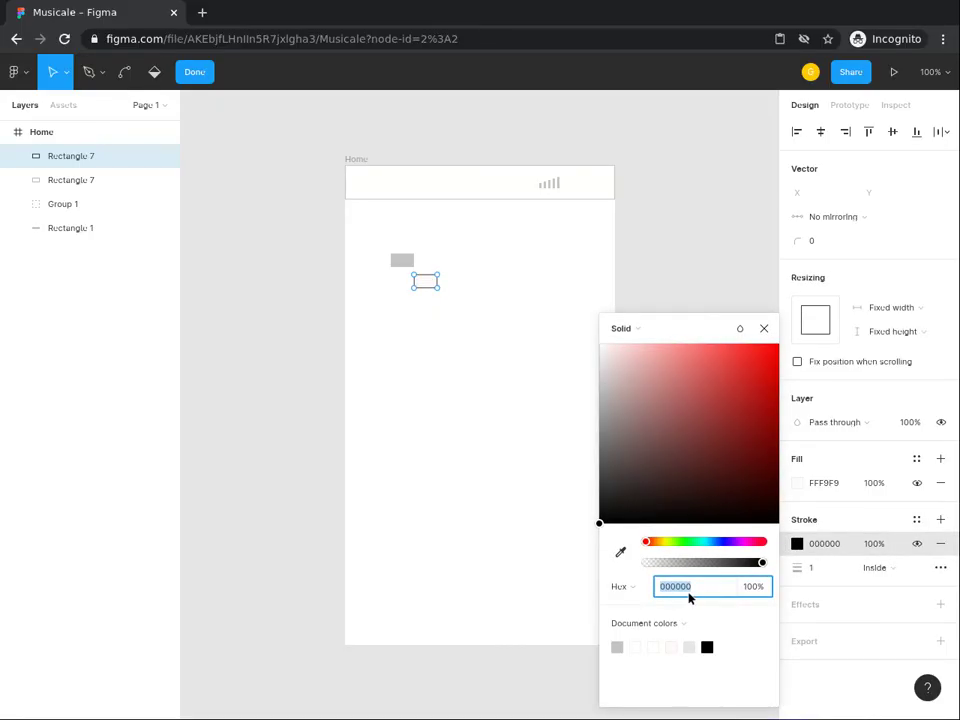
type("c4c4c4")
key("Return")
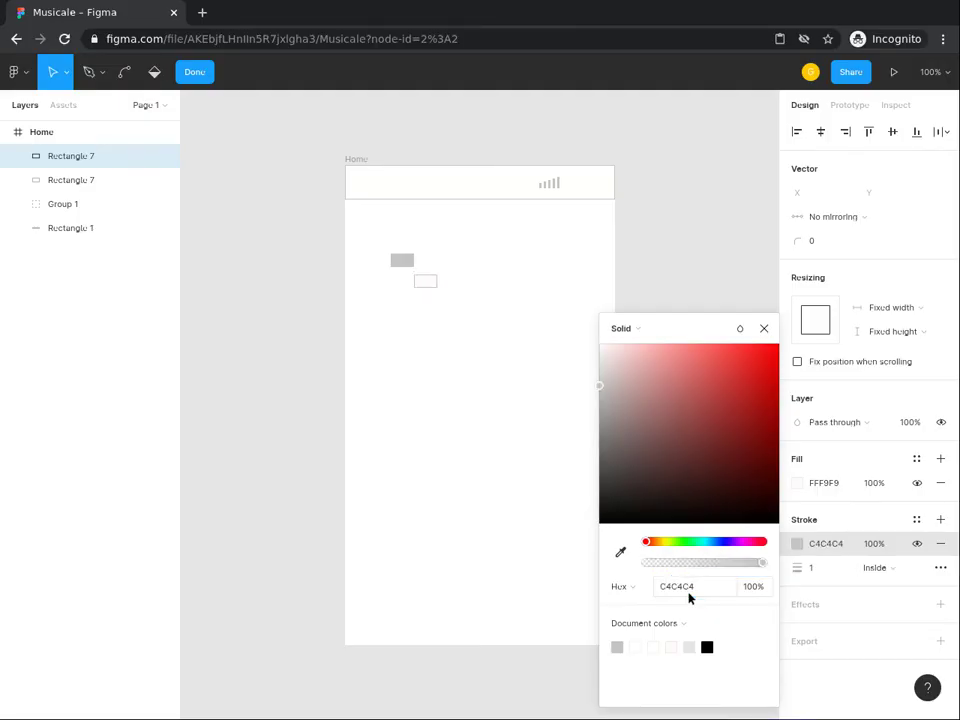
left_click(431, 289)
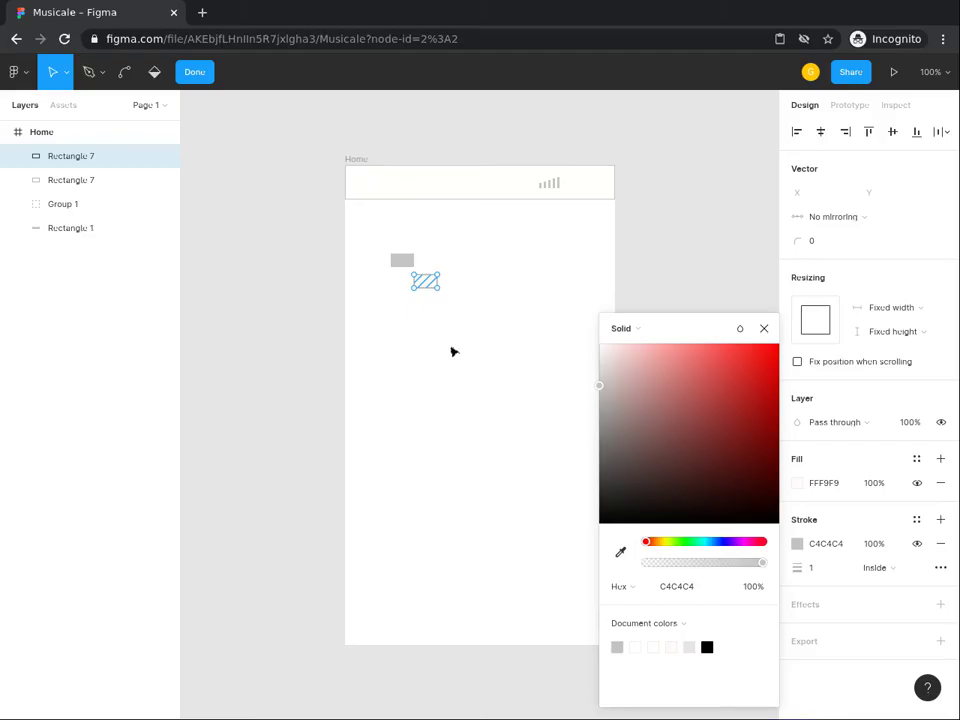
left_click(763, 329)
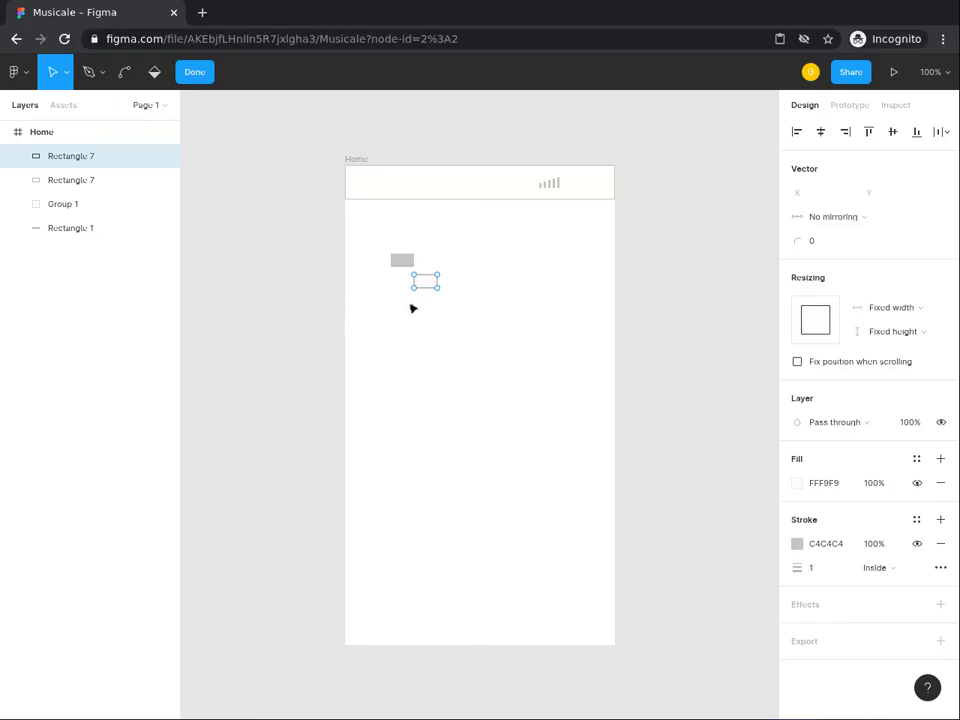
Step: Set the outlined rectangle's width to 15
left_click(196, 78)
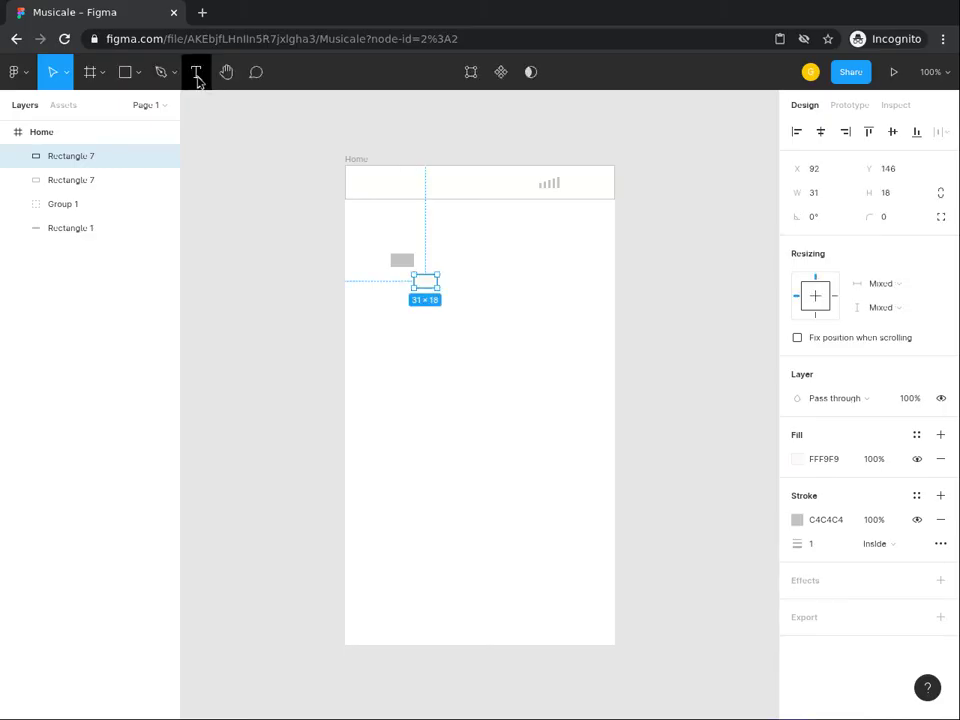
left_click(811, 196)
type("15")
key("Return")
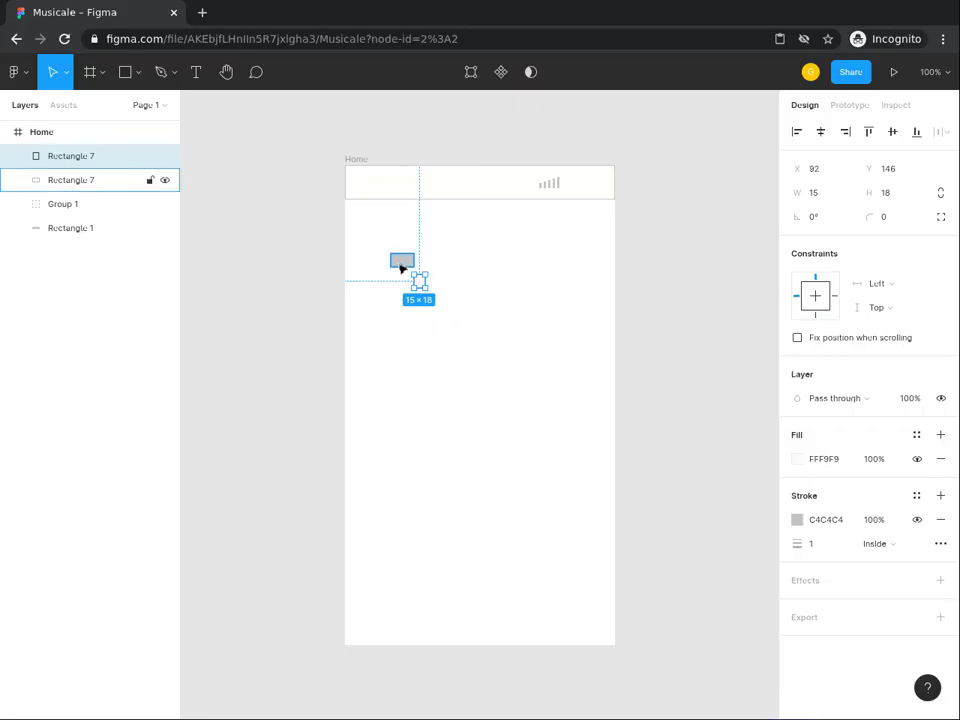
Step: Align the outlined and grey rectangles by their left and top edges and group them
left_click(401, 262, "shift")
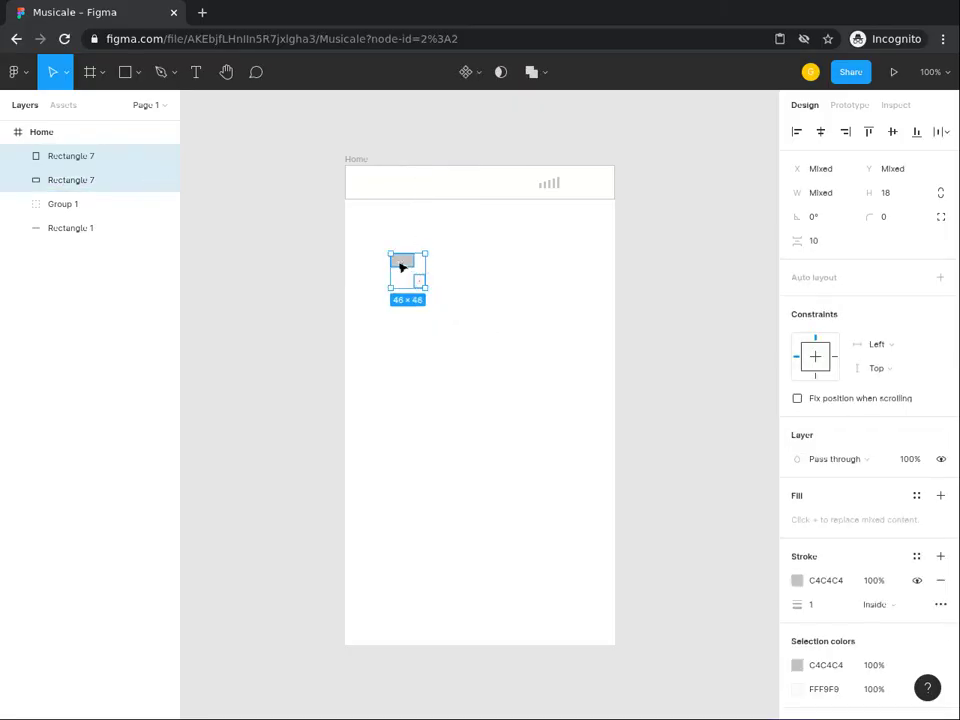
left_click(798, 131)
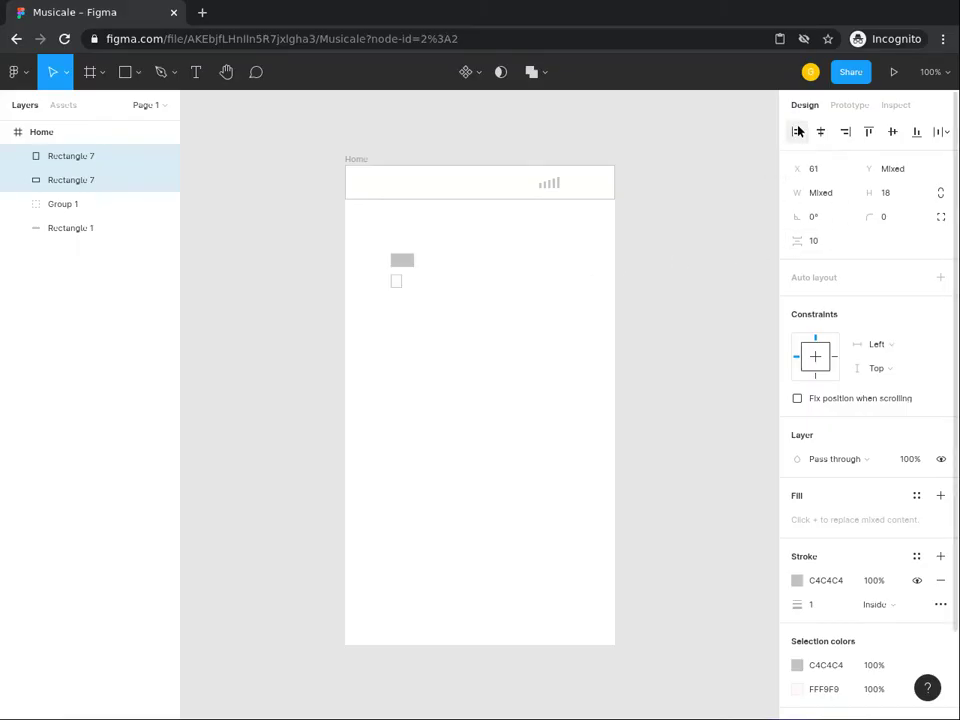
left_click(869, 133)
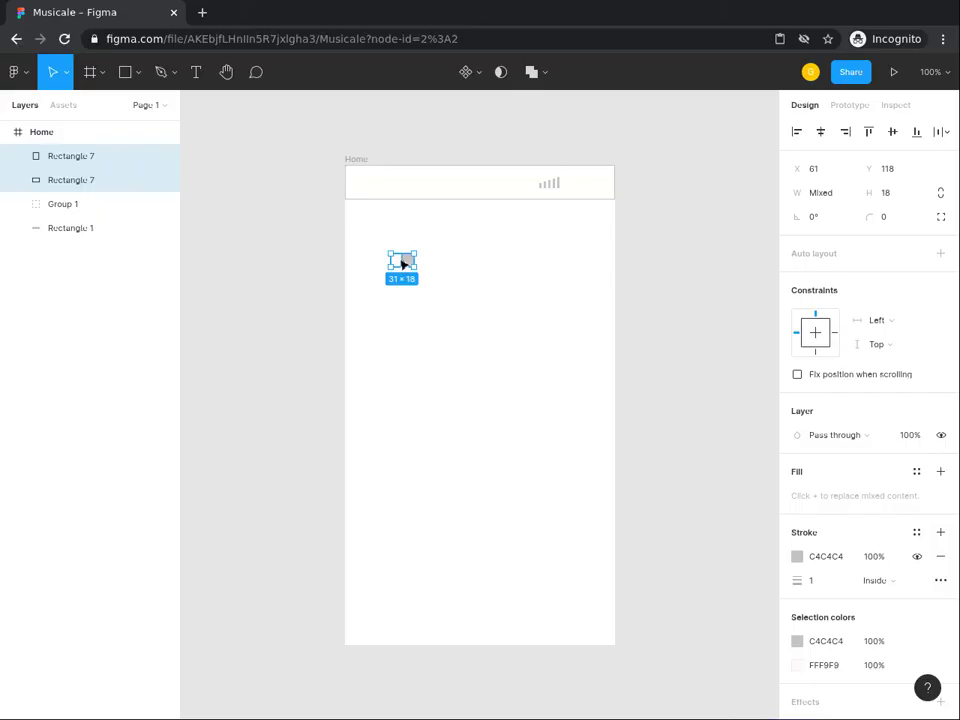
key("ctrl+g")
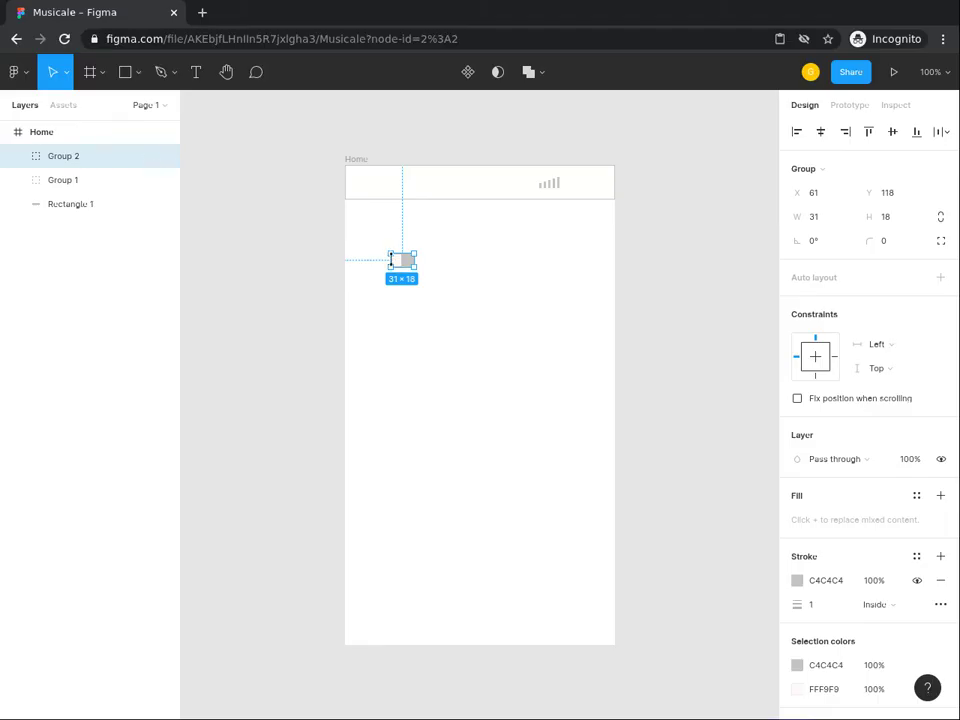
Step: Move the battery group into the status bar beside the signal bars, at about X 303, Y 14
left_click_drag(405, 260, 586, 187)
left_click_drag(586, 186, 583, 190)
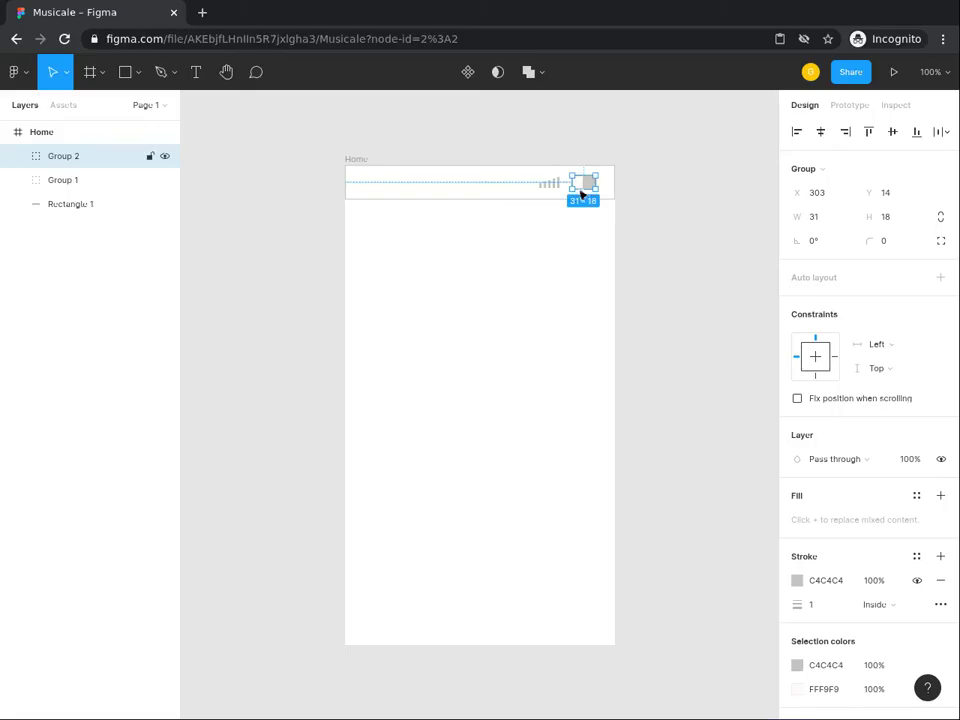
left_click(551, 289)
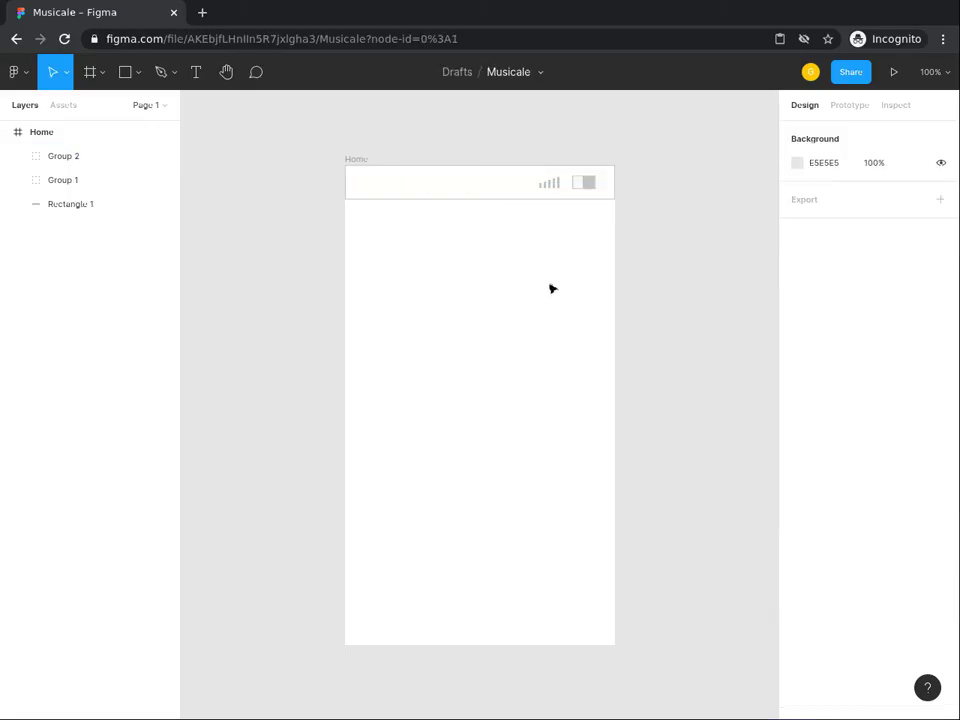